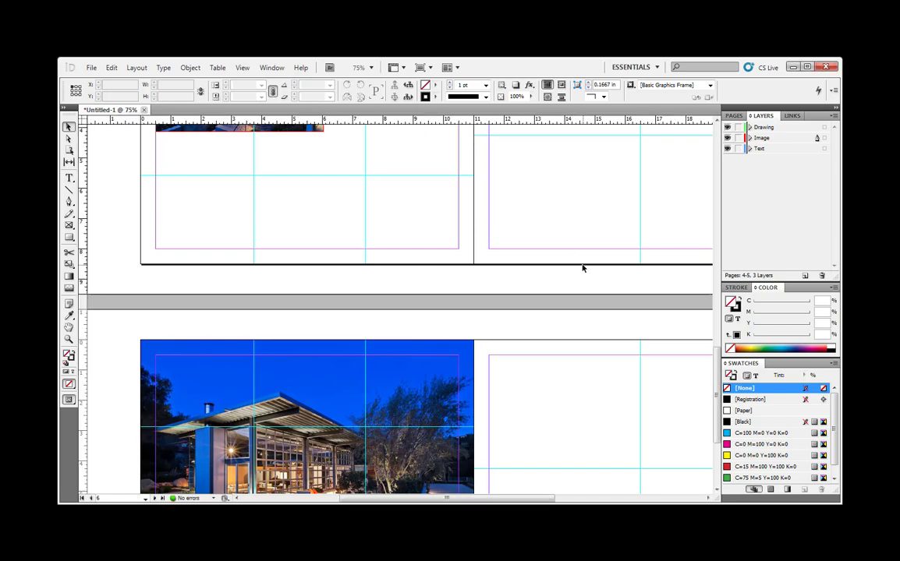
- Activate the Drawing layer in the Layers panel and zoom out to 25% to show three spreads
scroll(582, 267, up, 5)
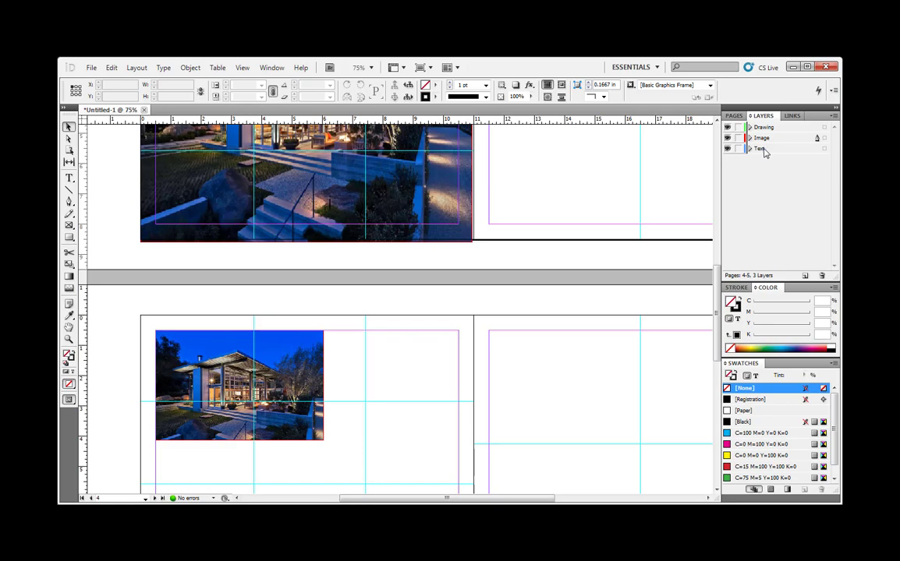
click(761, 148)
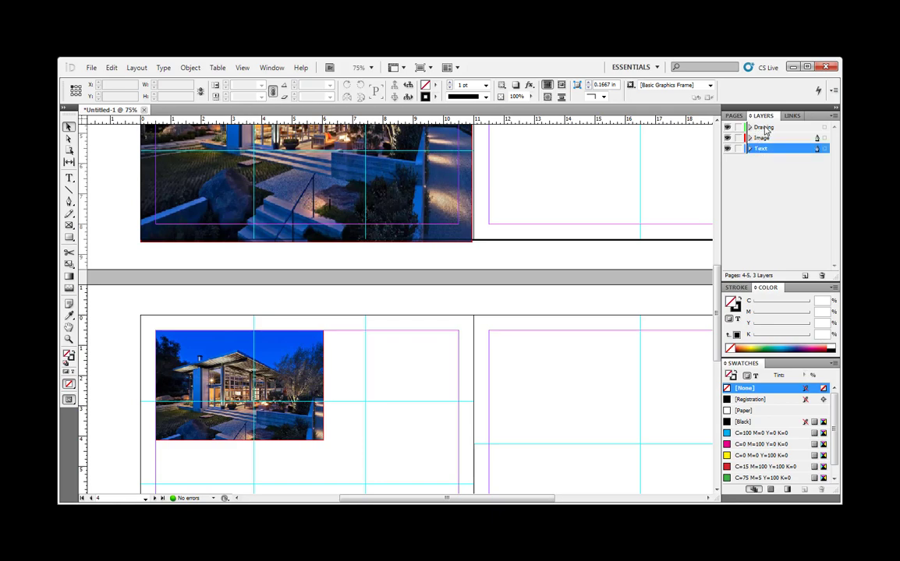
click(764, 128)
scroll(635, 241, down, 5)
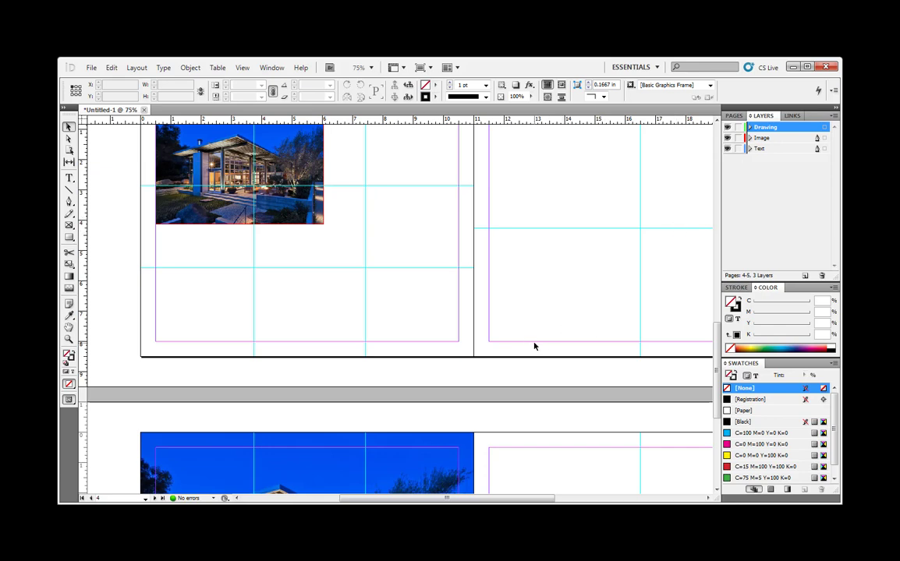
key(ctrl+minus)
key(ctrl+minus)
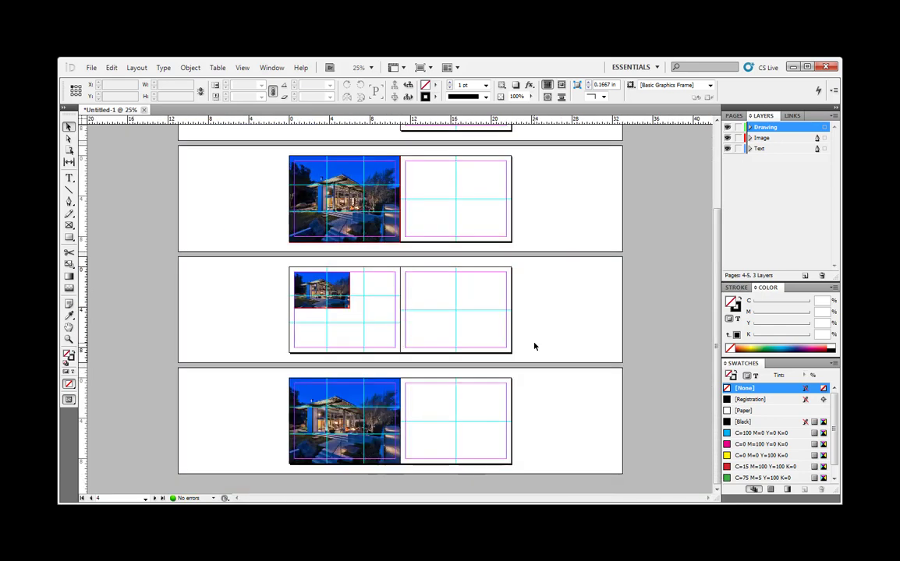
click(91, 68)
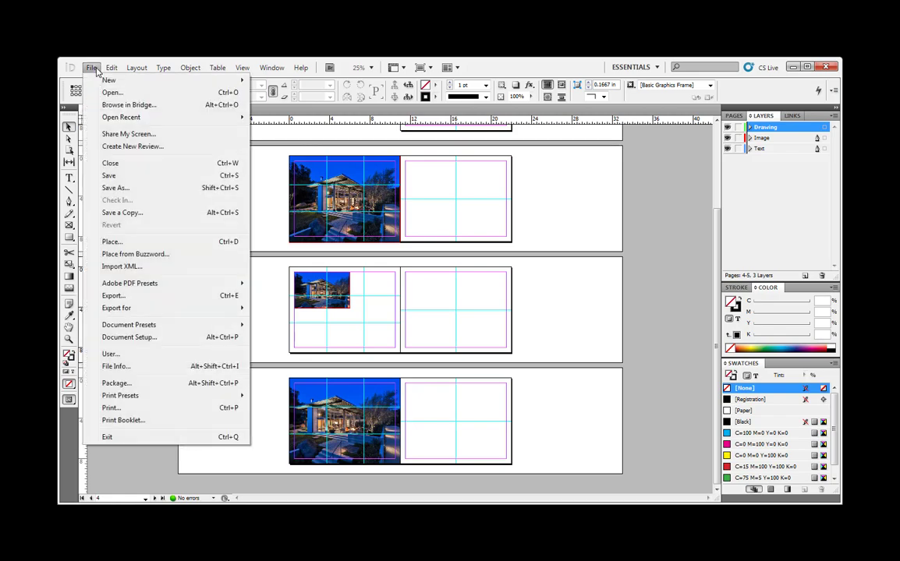
click(141, 245)
scroll(599, 262, down, 2)
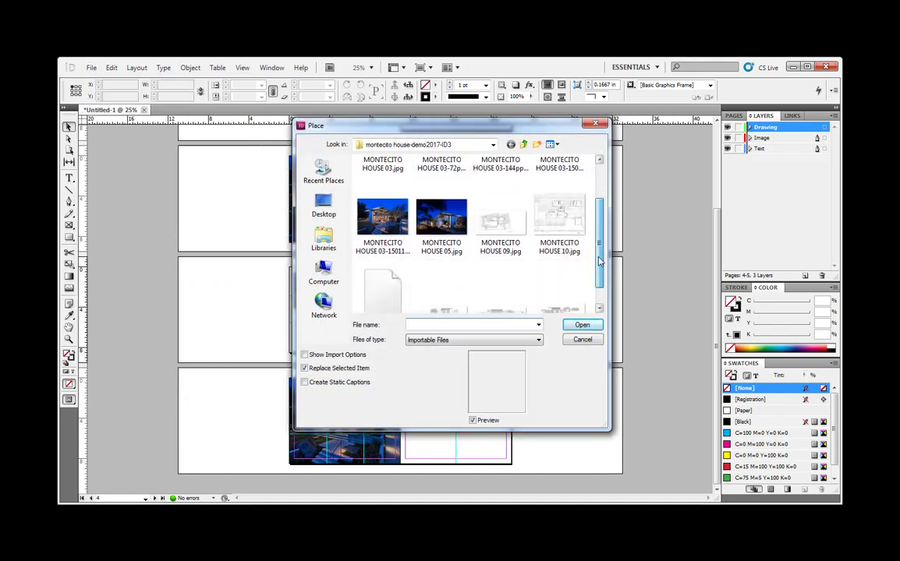
scroll(599, 262, down, 1)
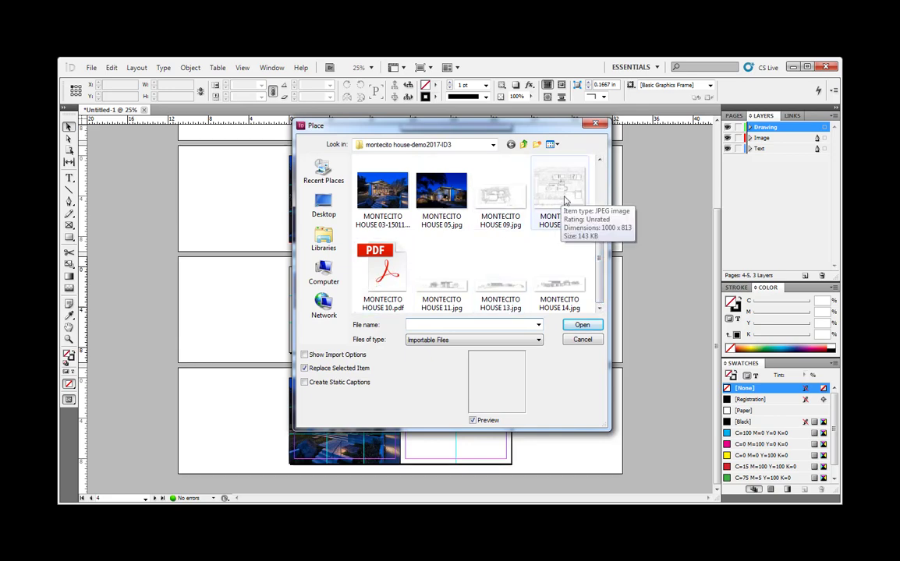
click(500, 204)
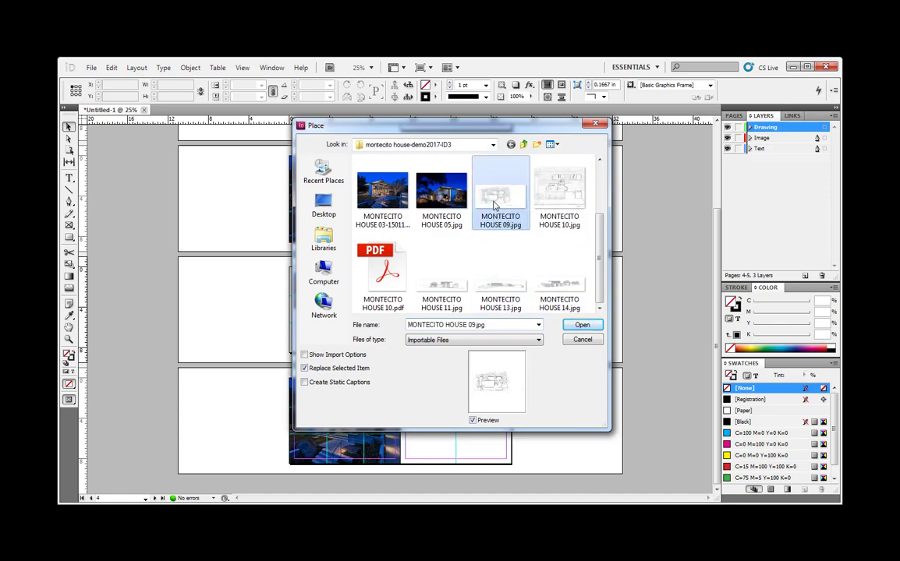
click(581, 327)
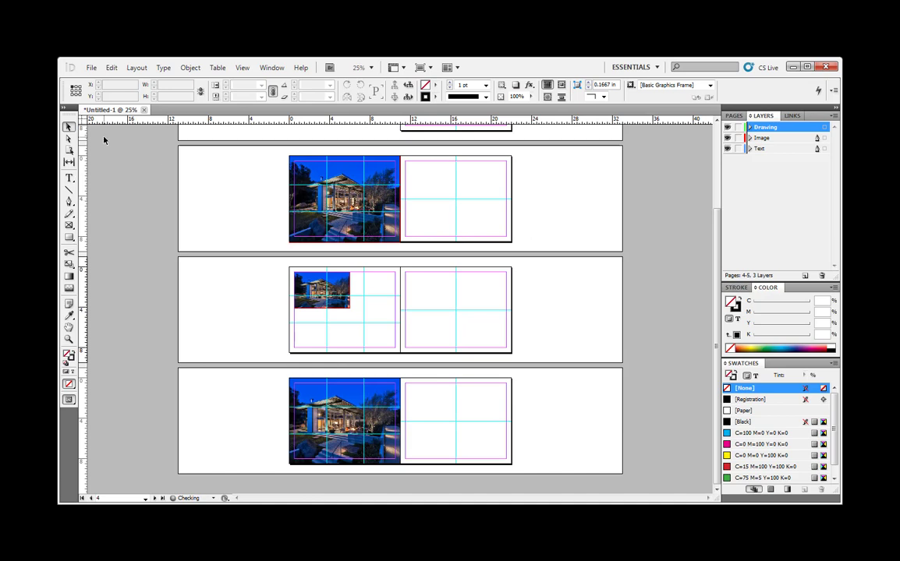
- Draw a rectangular frame on the top spread's right page and place MONTECITO HOUSE 09.jpg in it
click(69, 226)
click(70, 230)
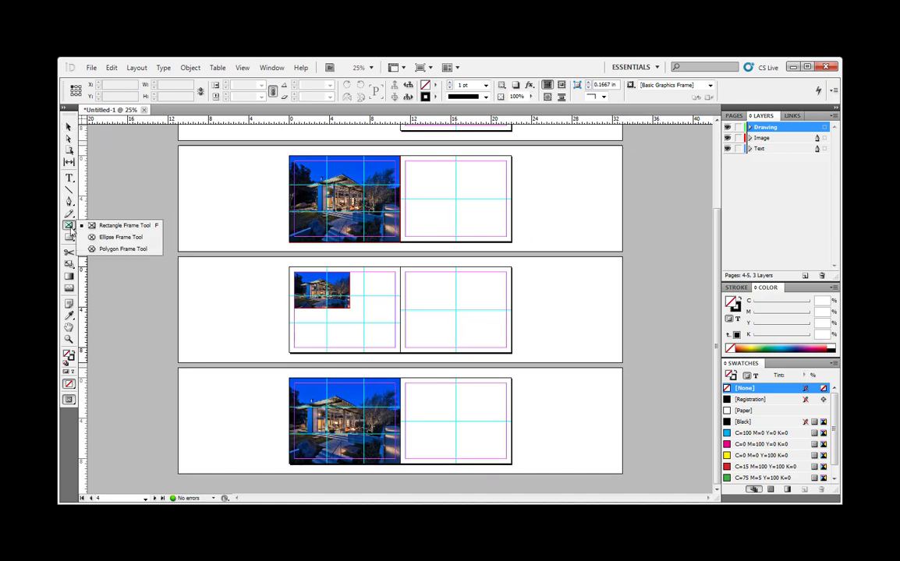
click(117, 226)
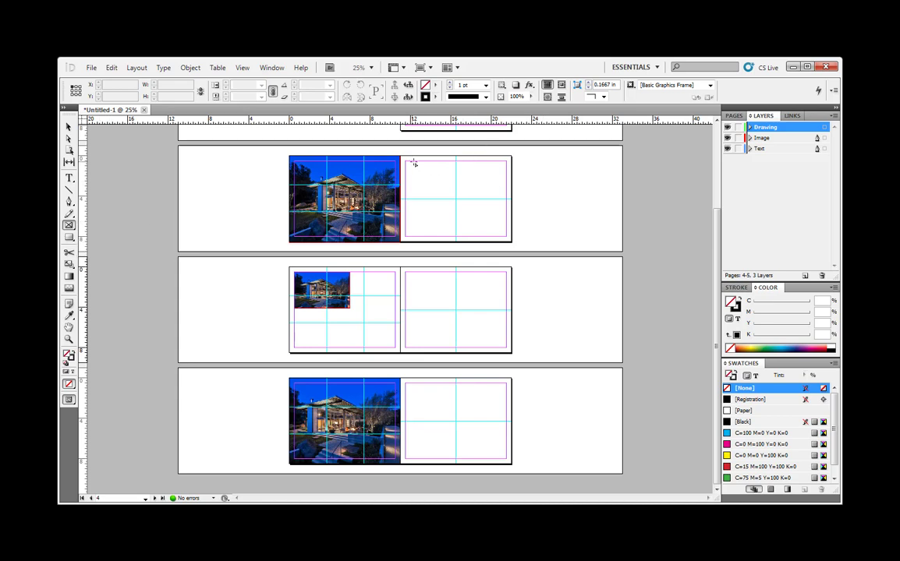
drag(405, 162, 505, 221)
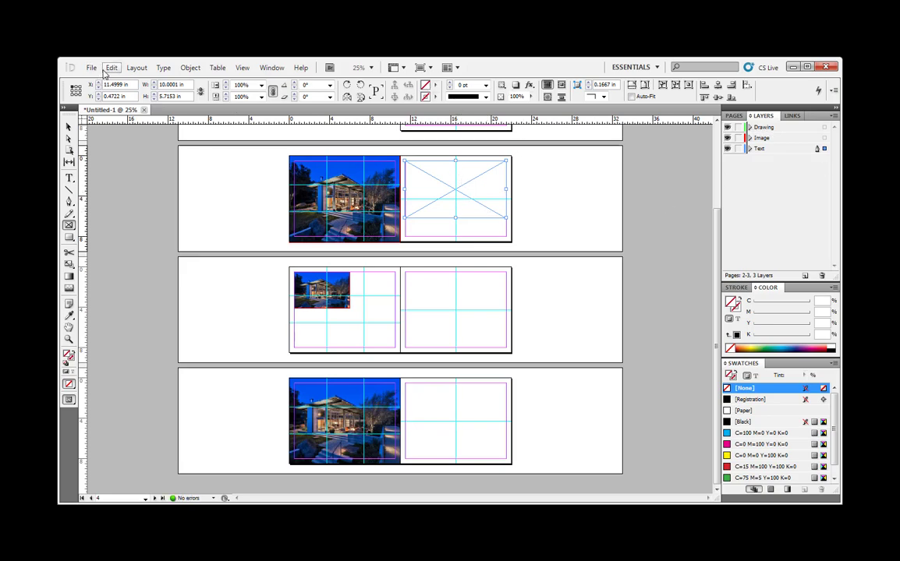
key(ctrl+d)
click(500, 278)
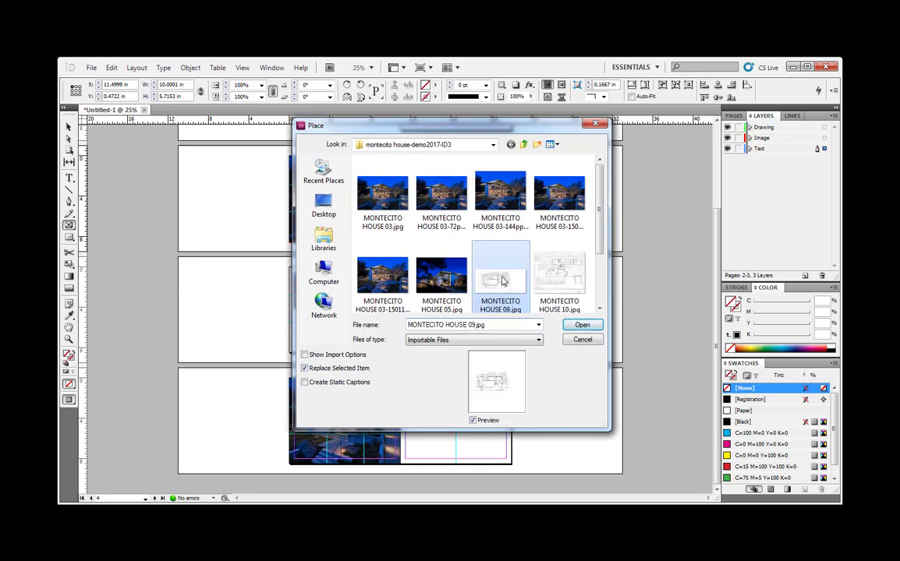
click(582, 327)
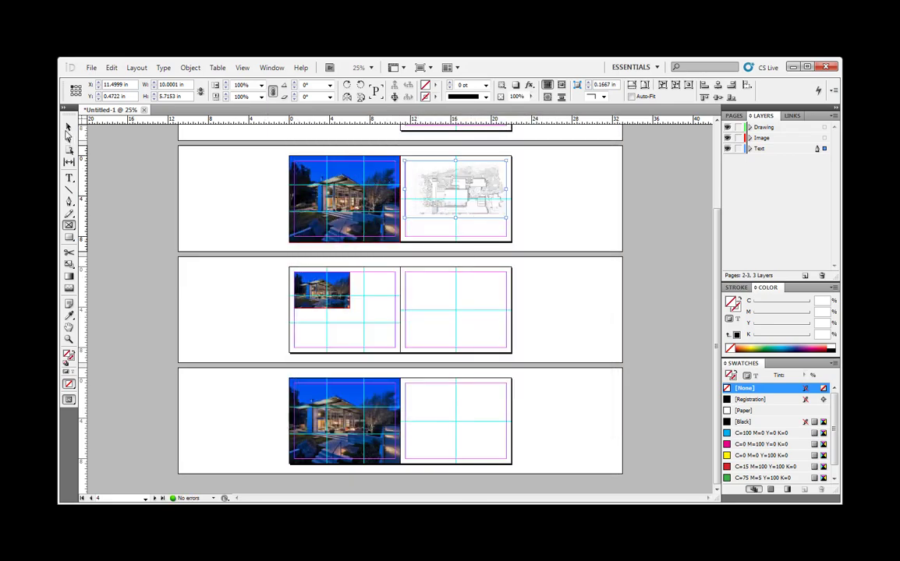
- Shift the plan image slightly down inside its frame, then deselect it
click(69, 127)
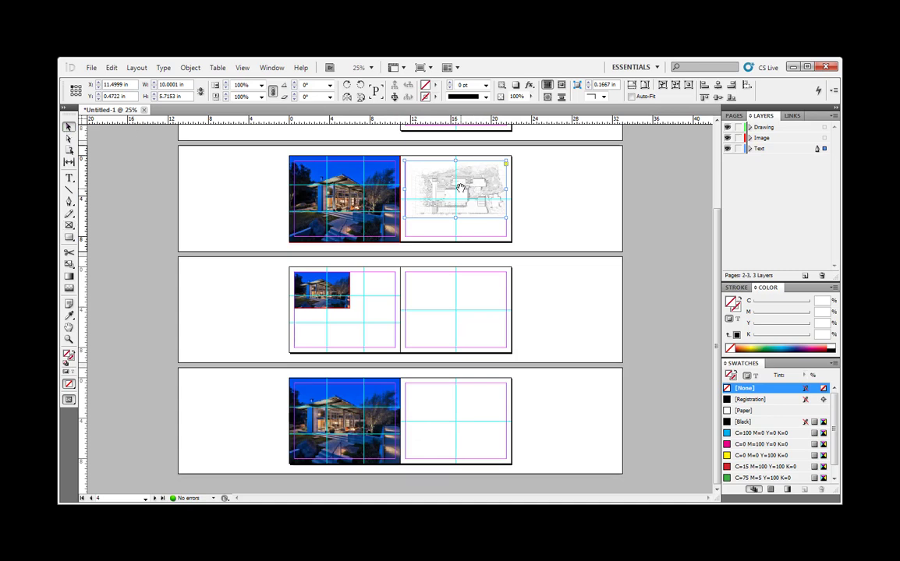
mouse_move(460, 187)
mouse_down()
mouse_move(490, 188)
mouse_move(460, 191)
mouse_up()
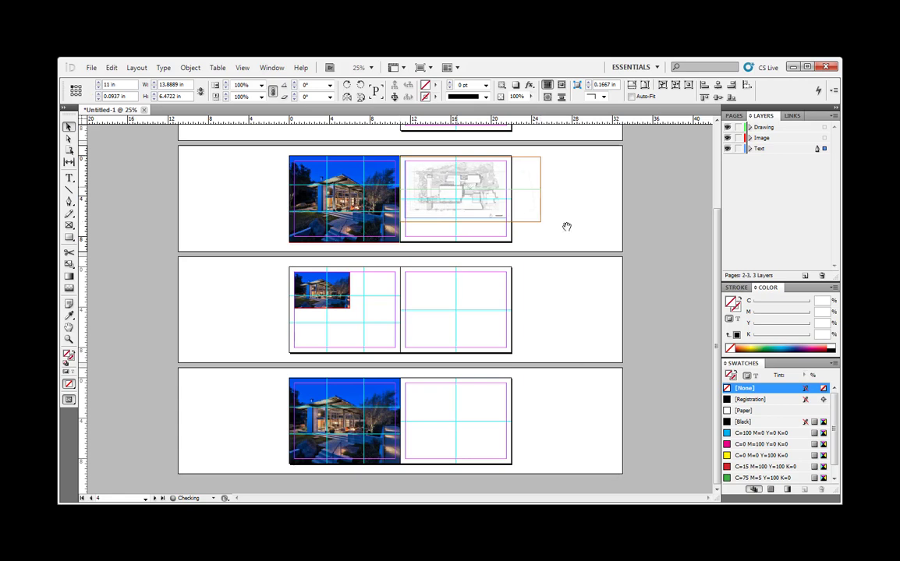
click(571, 225)
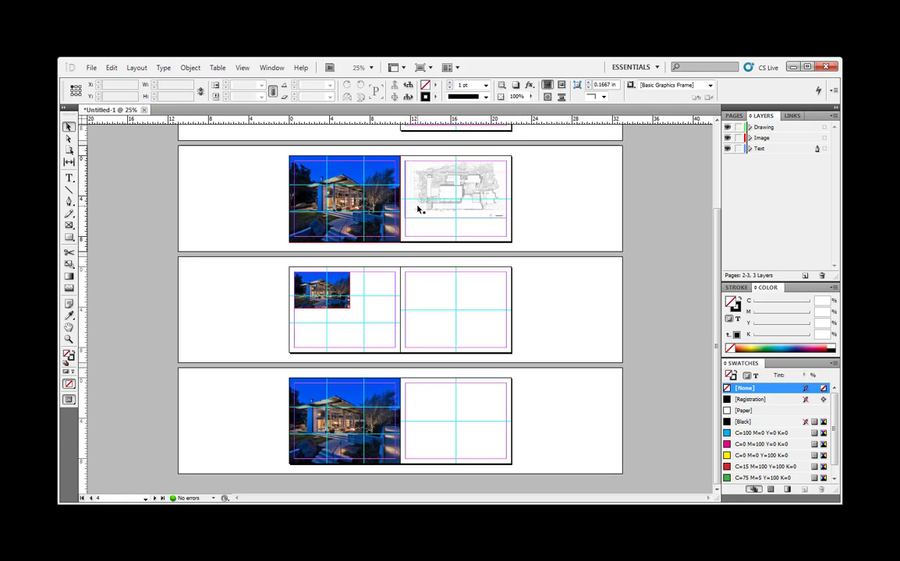
- Draw a frame on the pages 4–5 spread's right page and place MONTECITO HOUSE 10.pdf in it
click(469, 303)
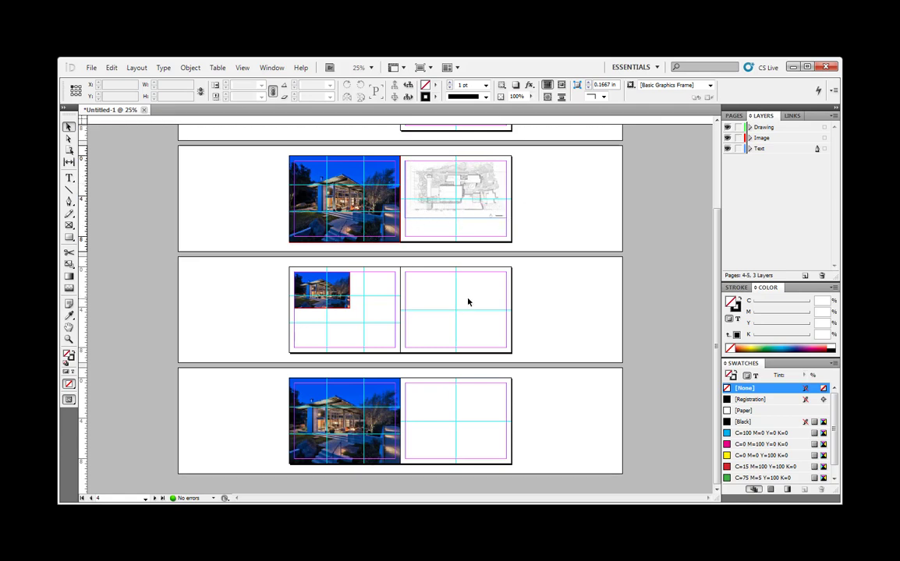
click(68, 225)
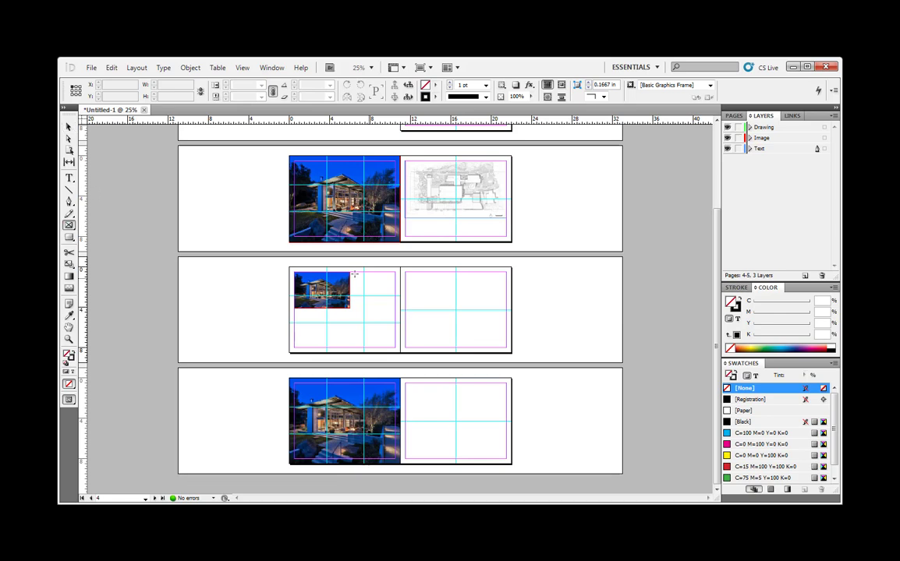
drag(403, 270, 507, 343)
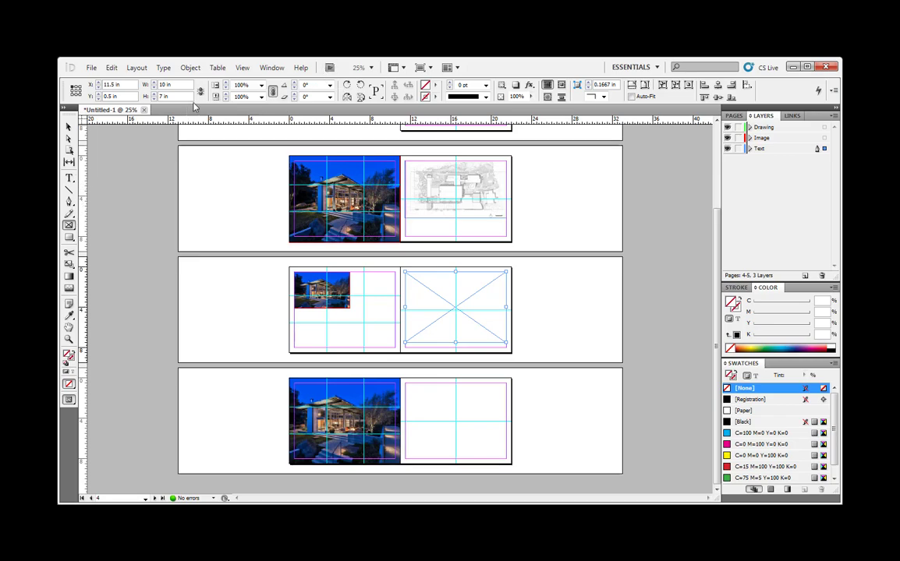
key(ctrl+d)
scroll(549, 265, down, 2)
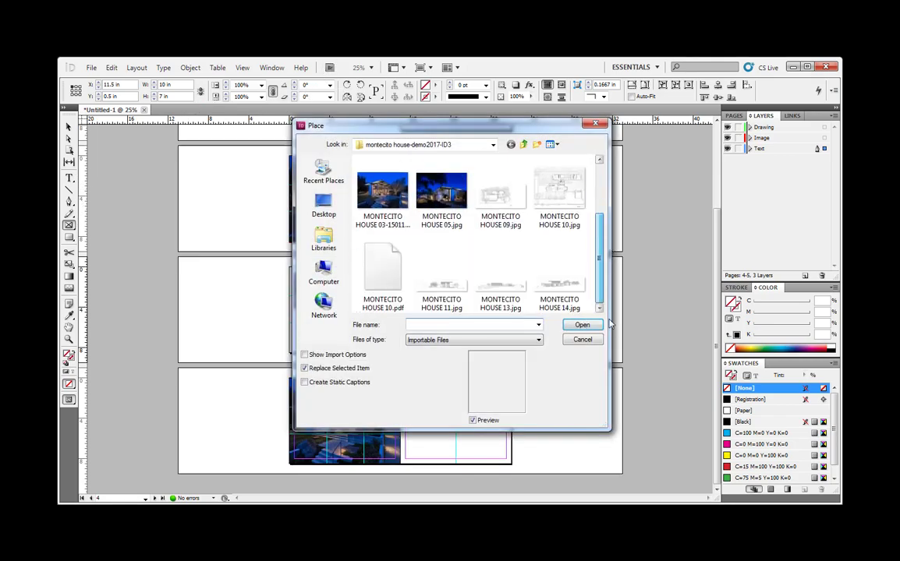
click(373, 269)
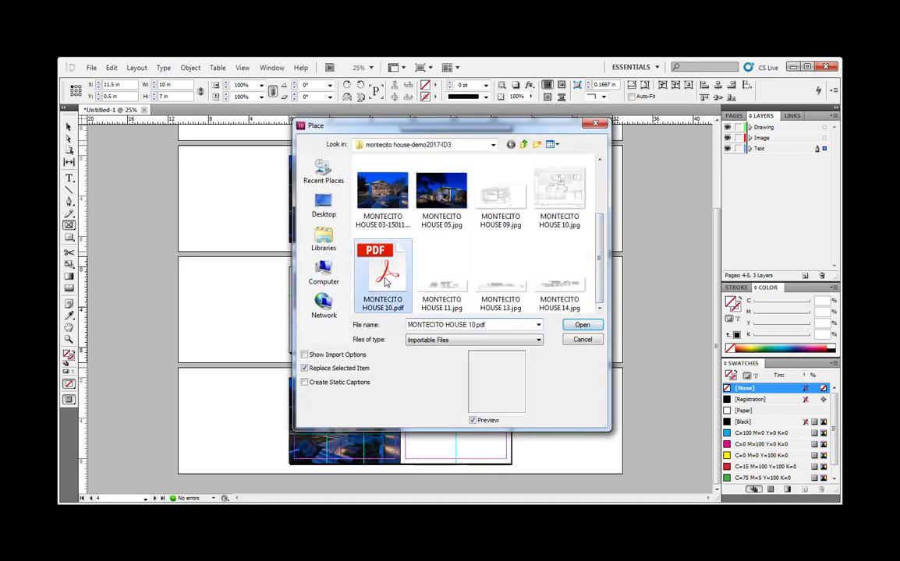
click(585, 327)
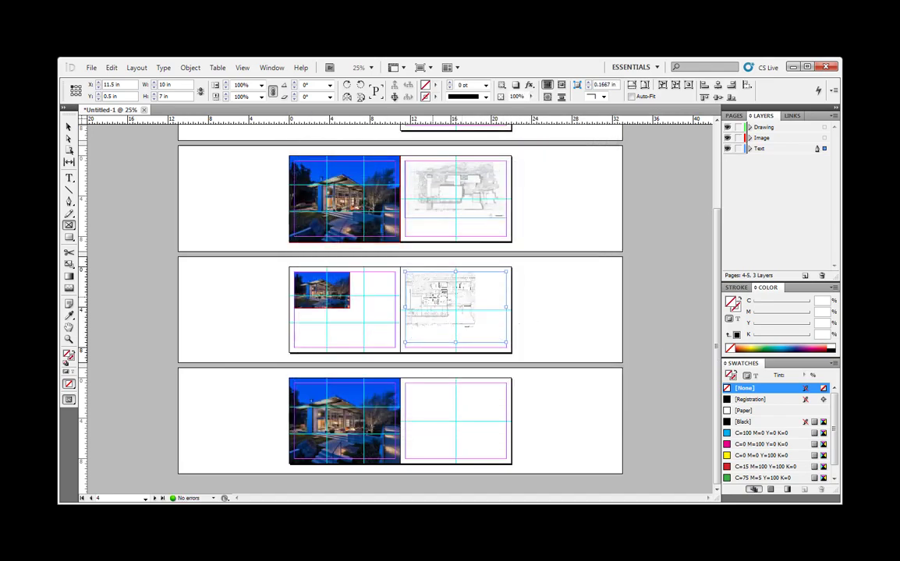
- Move the plan frame right and down, then trim it smaller from its corners
click(69, 126)
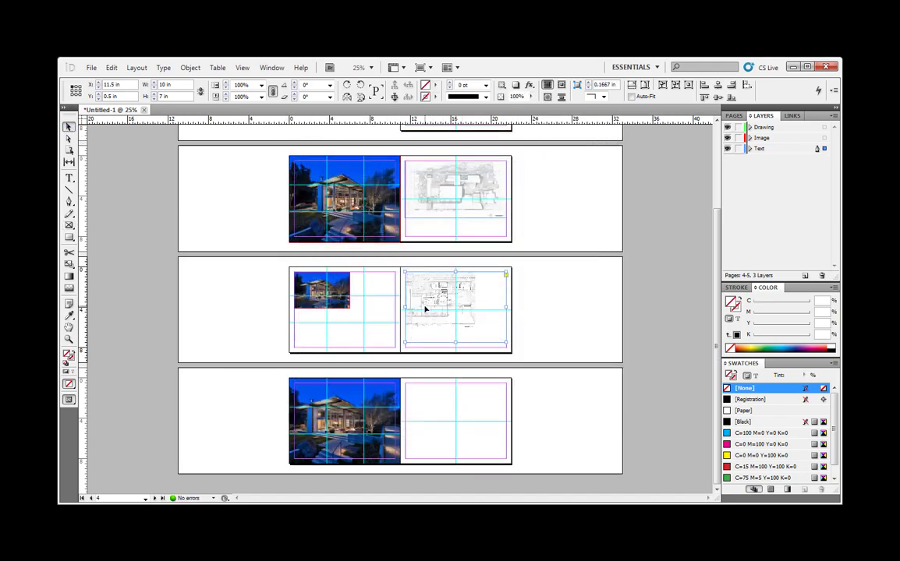
mouse_move(426, 304)
mouse_down()
mouse_move(458, 319)
mouse_move(436, 310)
mouse_up()
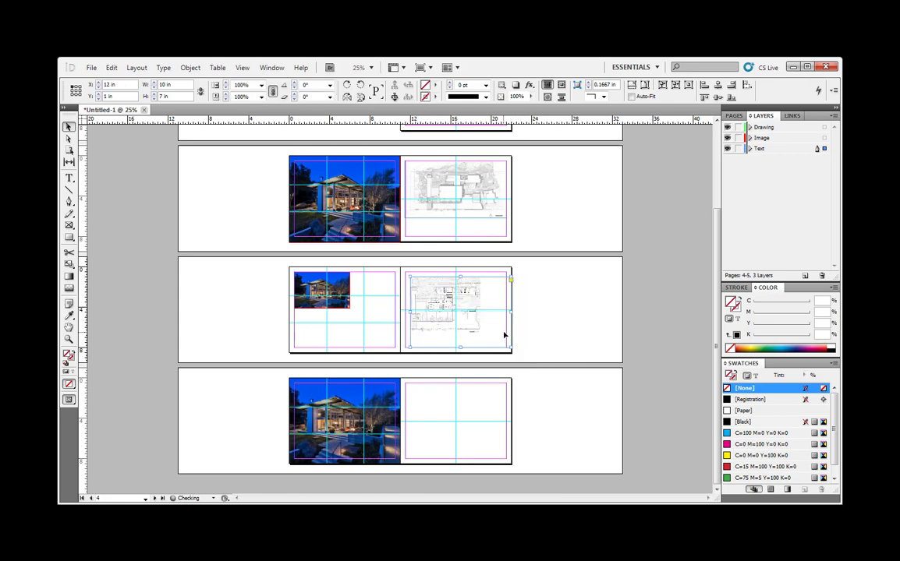
click(570, 295)
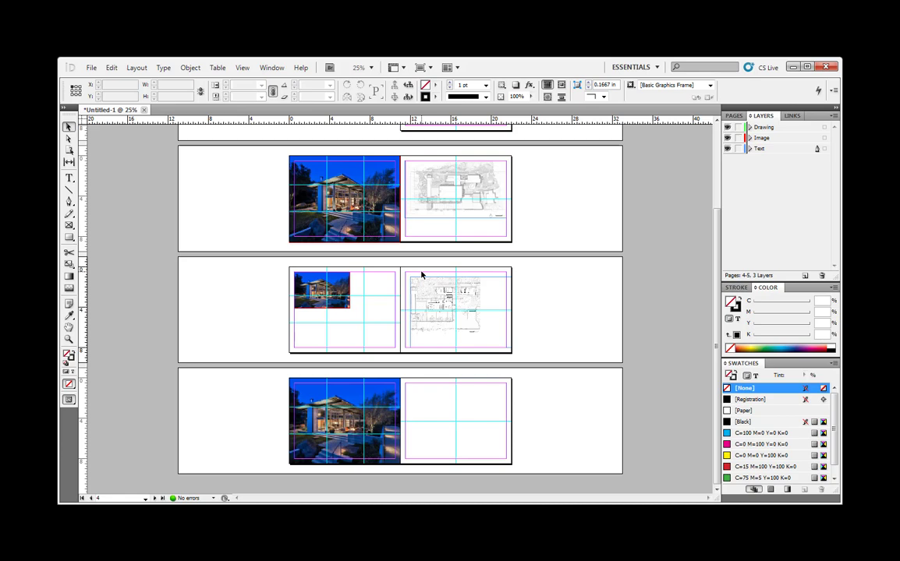
click(506, 349)
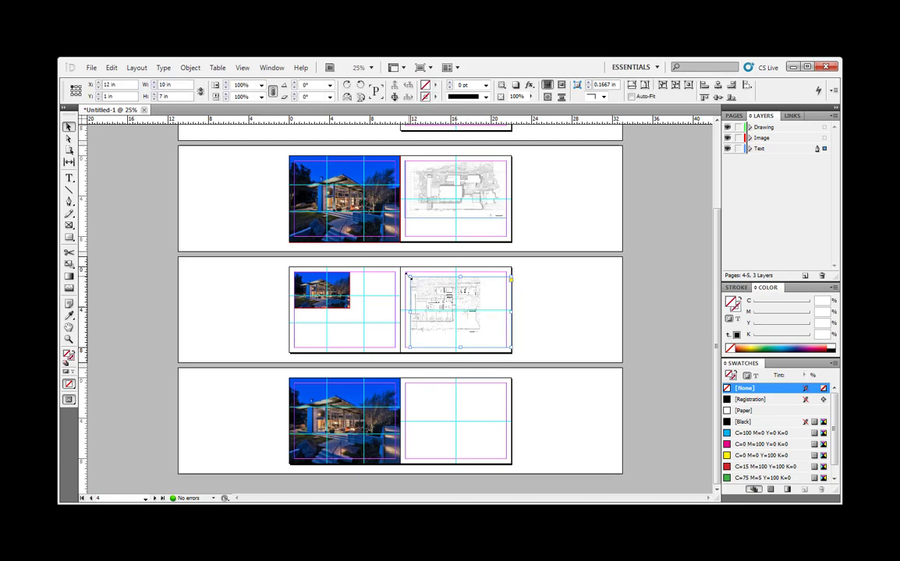
drag(405, 275, 417, 285)
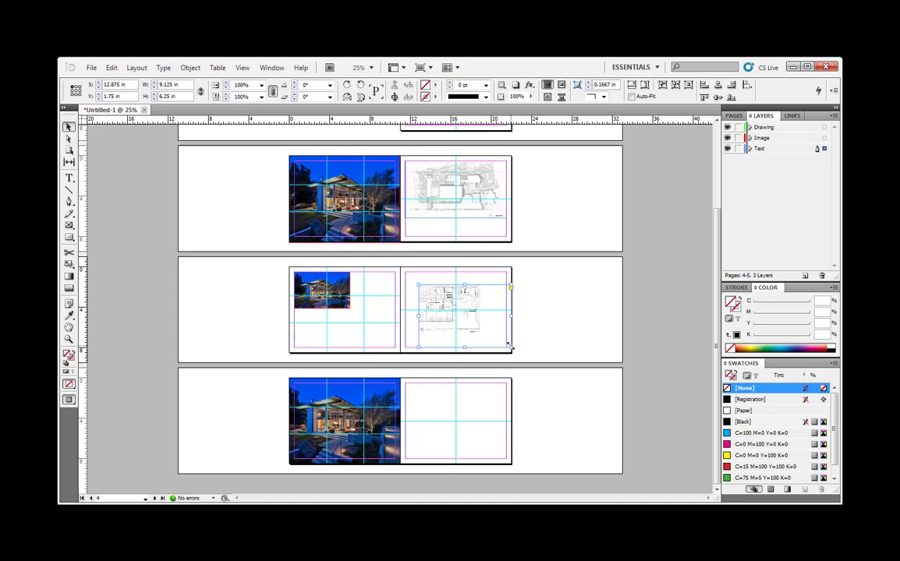
drag(509, 345, 483, 337)
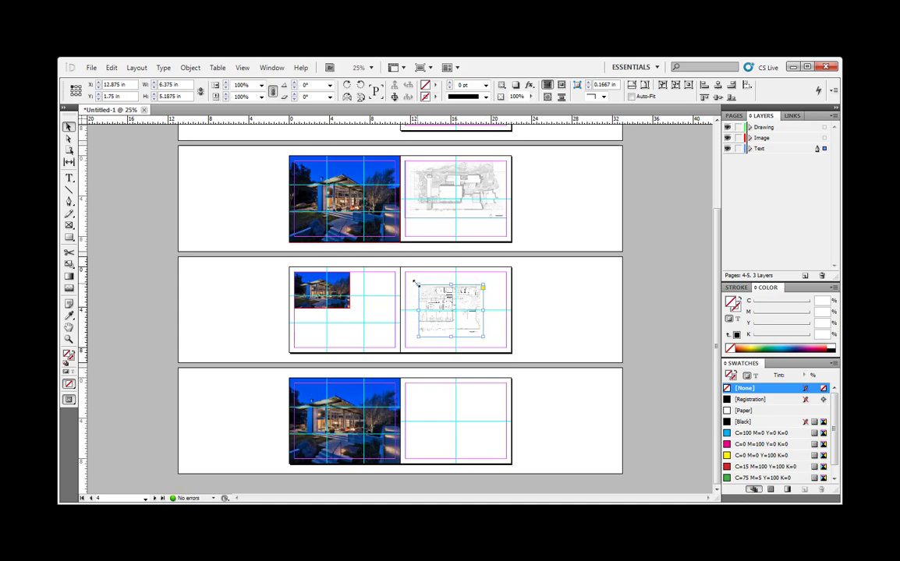
drag(416, 285, 407, 276)
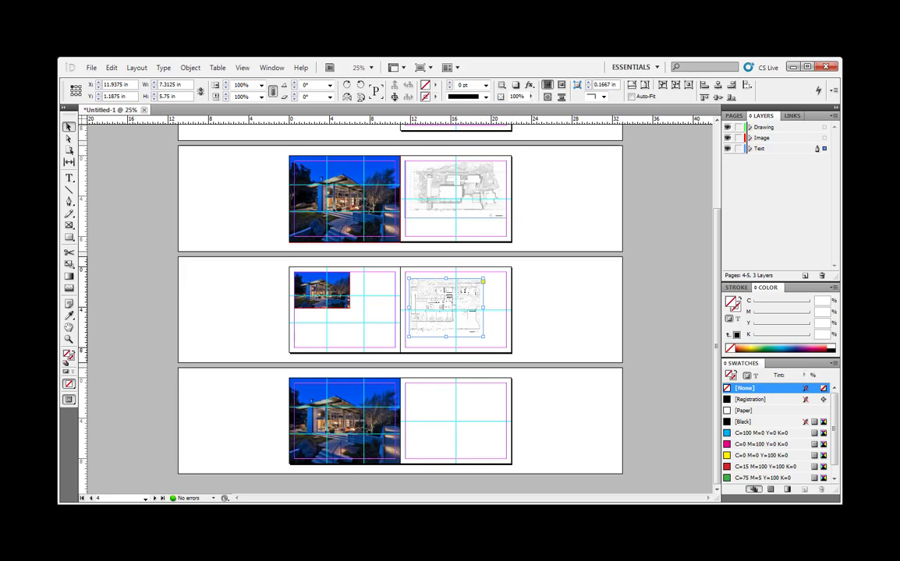
- Zoom in to 125% on the MONTECITO HOUSE 10 floor plan
key(ctrl+equal)
key(ctrl+equal)
key(ctrl+equal)
key(ctrl+equal)
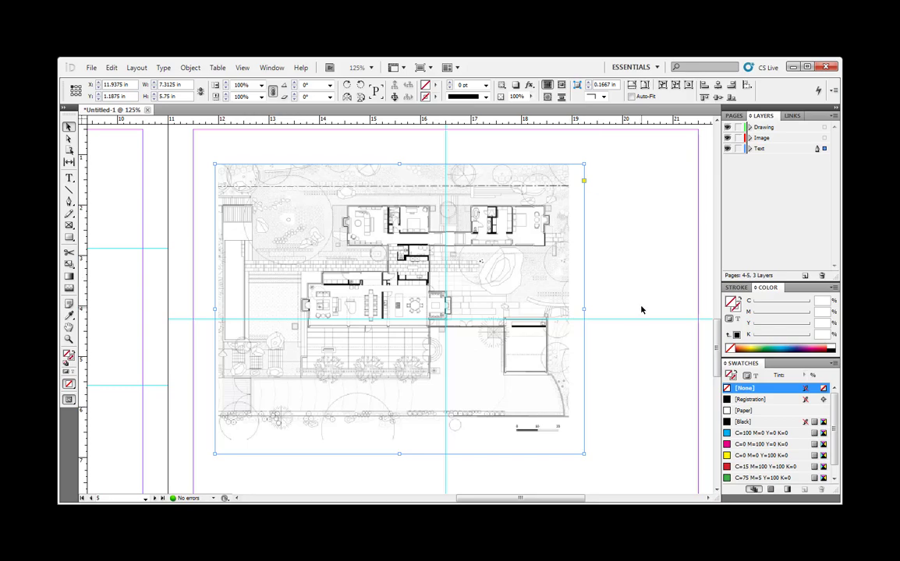
- Deselect the floor-plan frame and zoom out to 100% to view all of page 5
click(634, 355)
scroll(634, 355, down, 5)
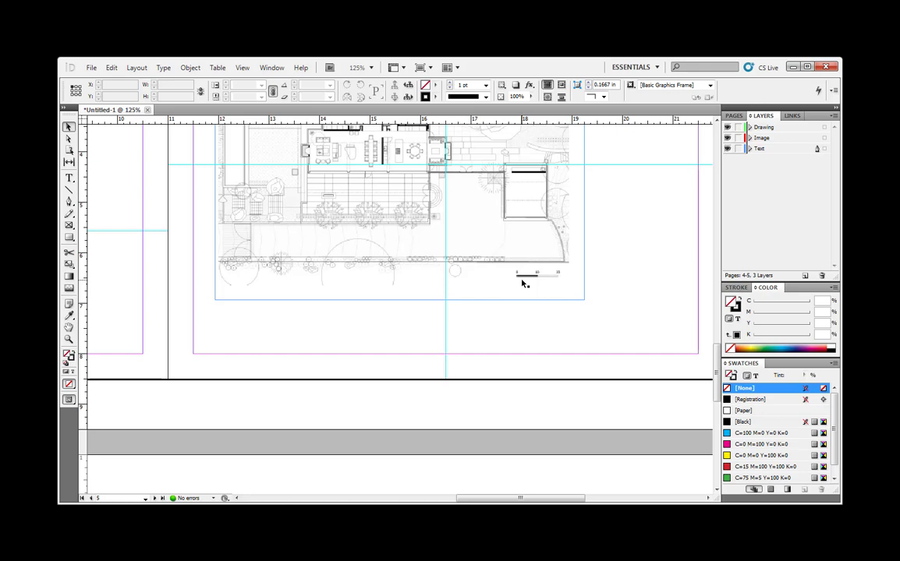
scroll(616, 280, up, 2)
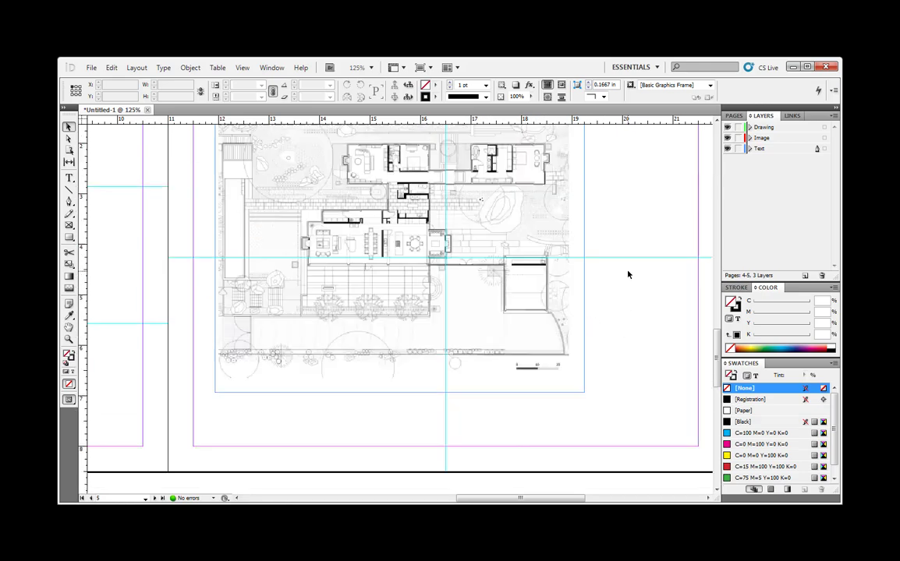
scroll(628, 275, up, 1)
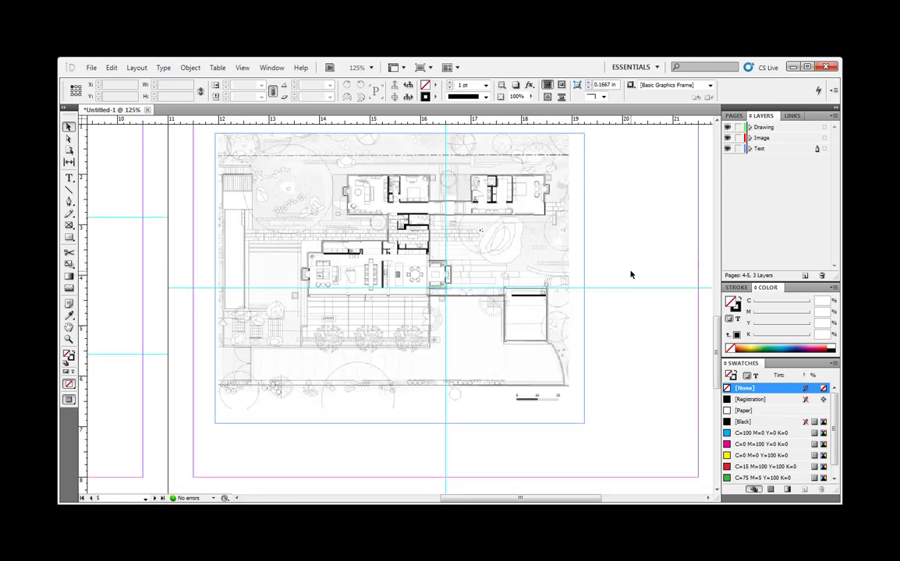
key(ctrl+minus)
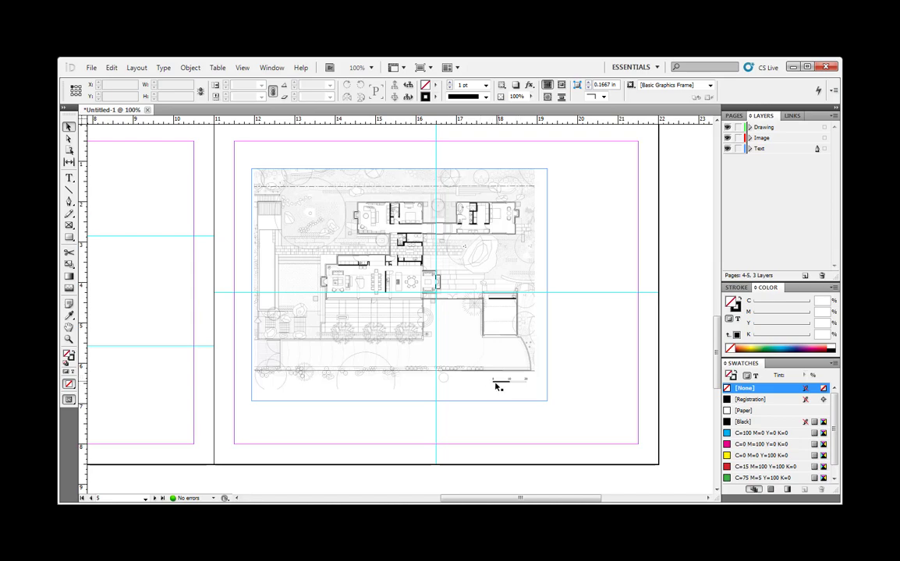